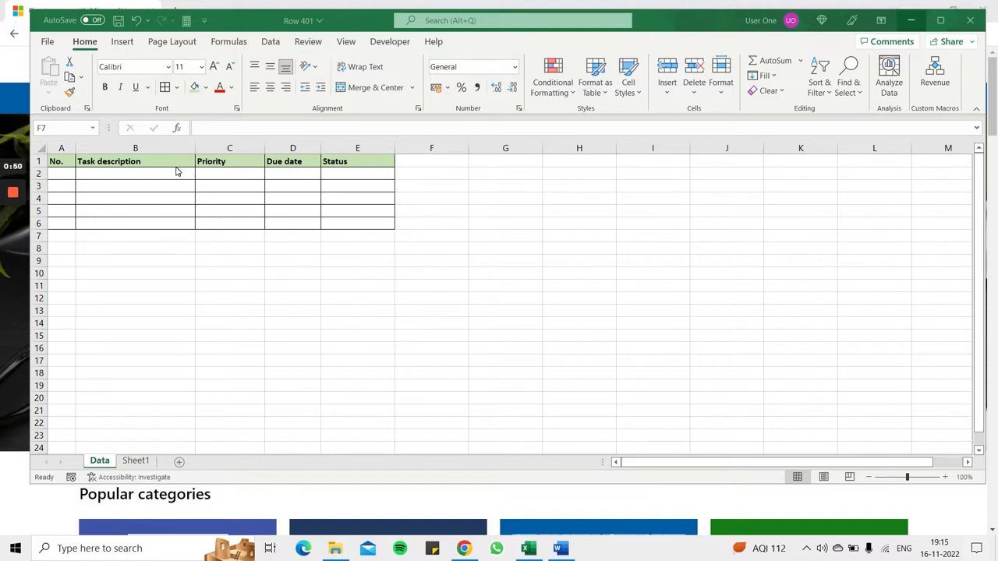
pyautogui.hotkey('ctrl', 'Home')
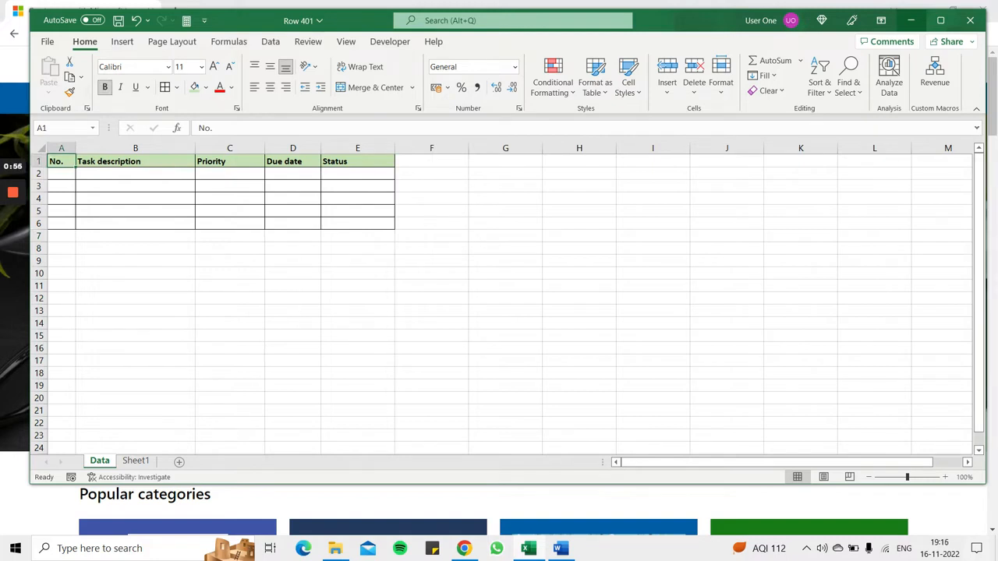
pyautogui.click(135, 161)
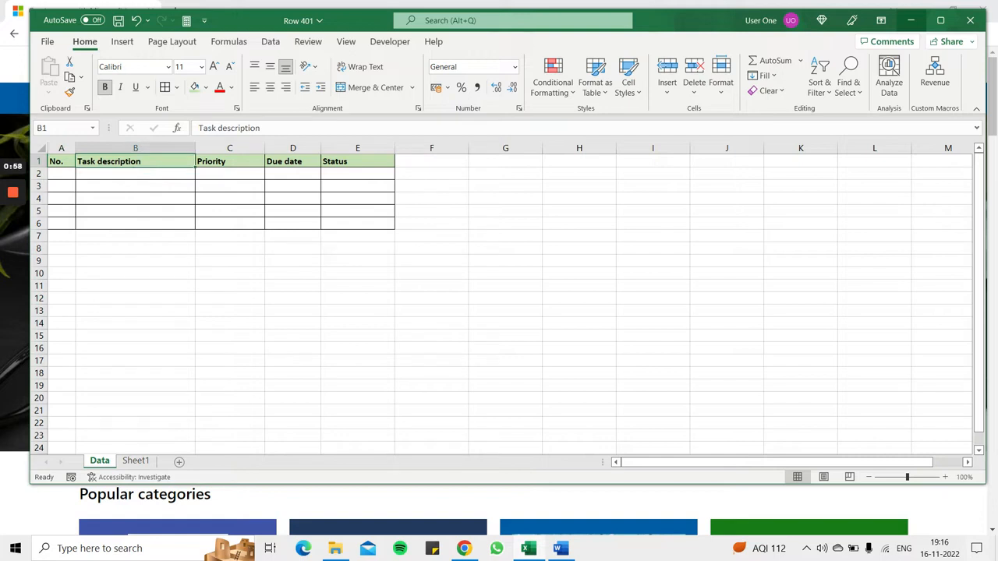
pyautogui.click(230, 162)
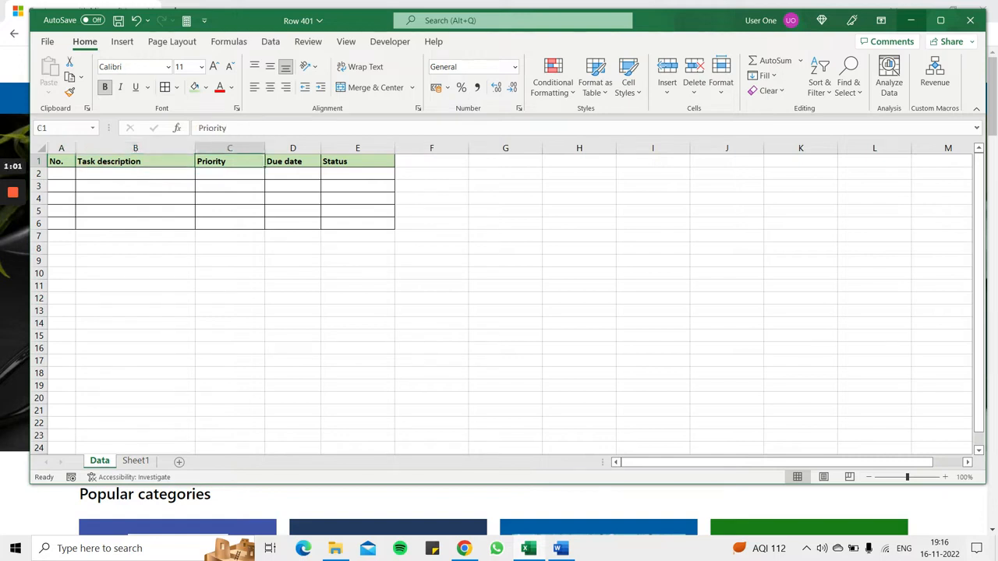
pyautogui.click(292, 161)
pyautogui.click(357, 161)
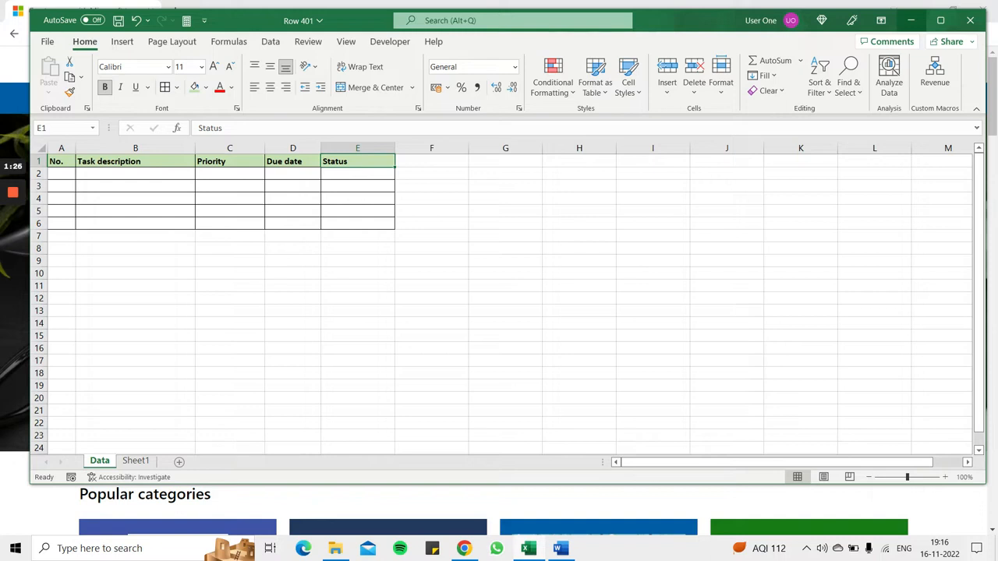
# Copy the task entries in A1:D5 of Sheet1 into the Data sheet's table, starting at cell A2.
pyautogui.click(135, 461)
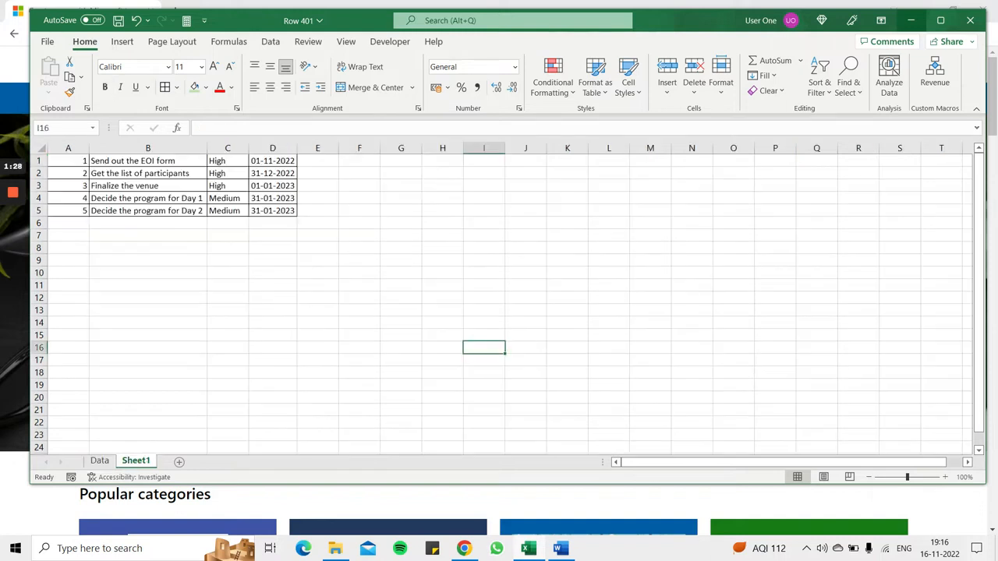
pyautogui.moveTo(68, 161); pyautogui.dragTo(273, 211)
pyautogui.hotkey('ctrl', 'c')
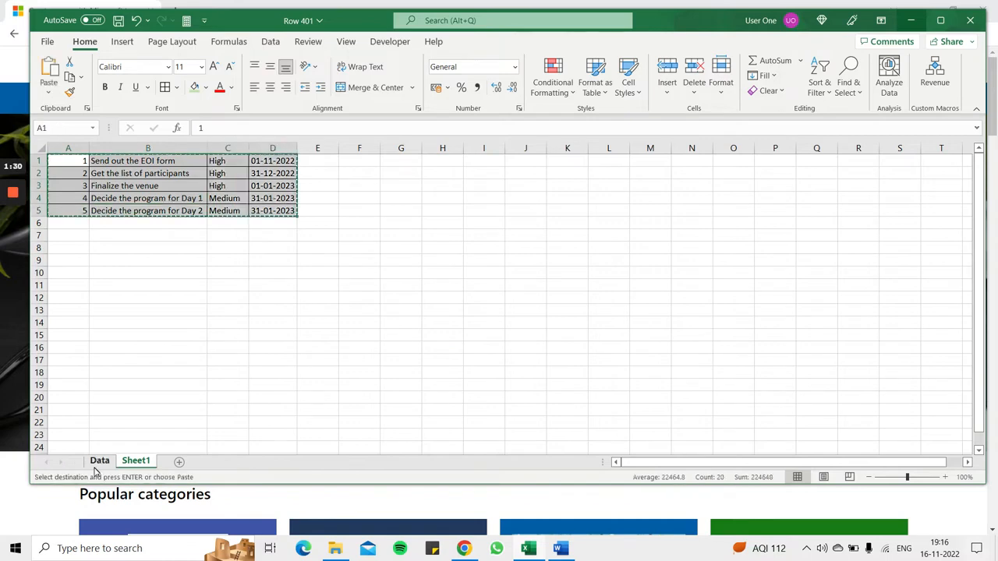
pyautogui.click(98, 462)
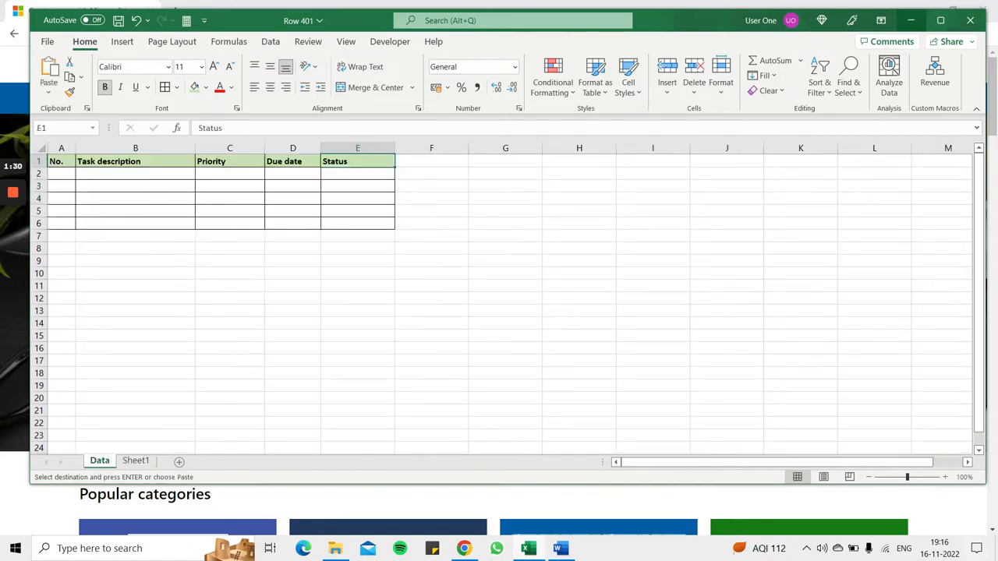
pyautogui.click(61, 173)
pyautogui.hotkey('ctrl', 'v')
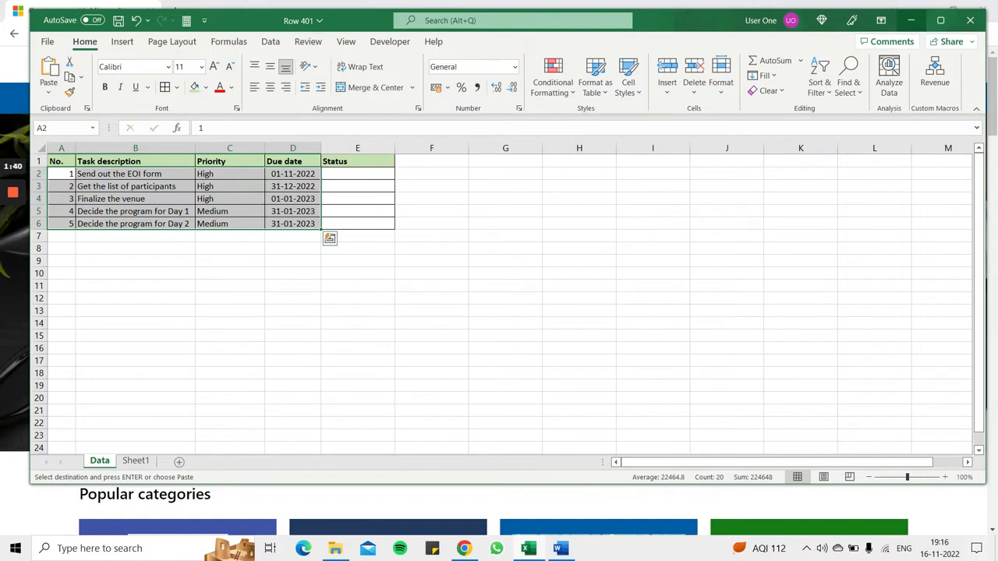
pyautogui.click(229, 236)
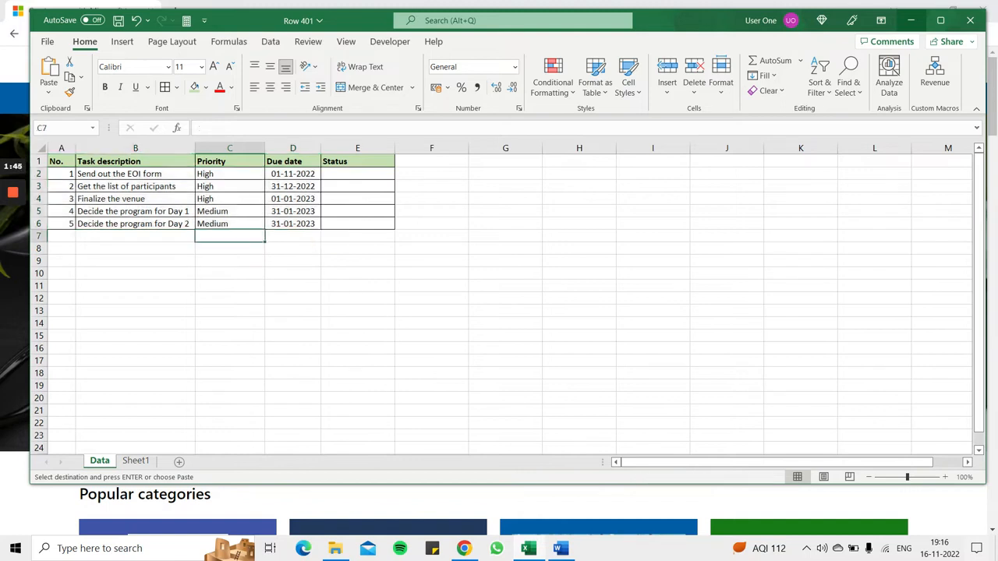
# Add a list data validation to Status cell E2 with the options Not Started, In Progress and Completed.
pyautogui.click(134, 173)
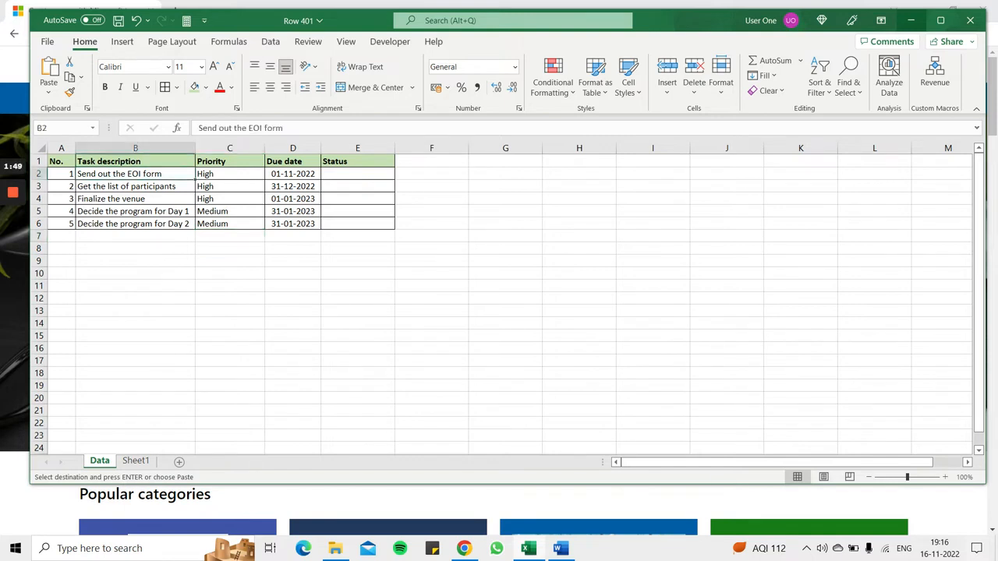
pyautogui.click(293, 174)
pyautogui.click(358, 174)
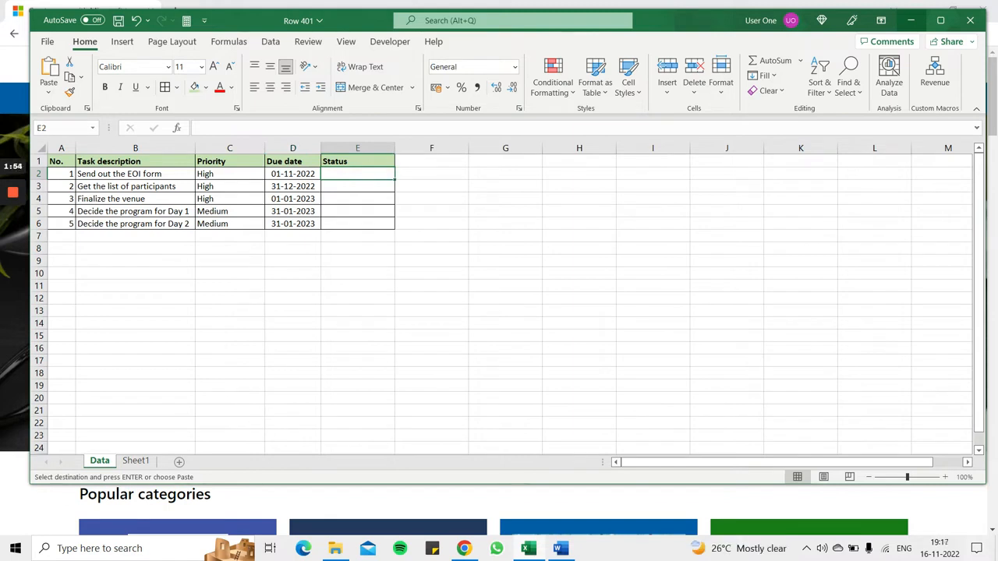
pyautogui.click(270, 41)
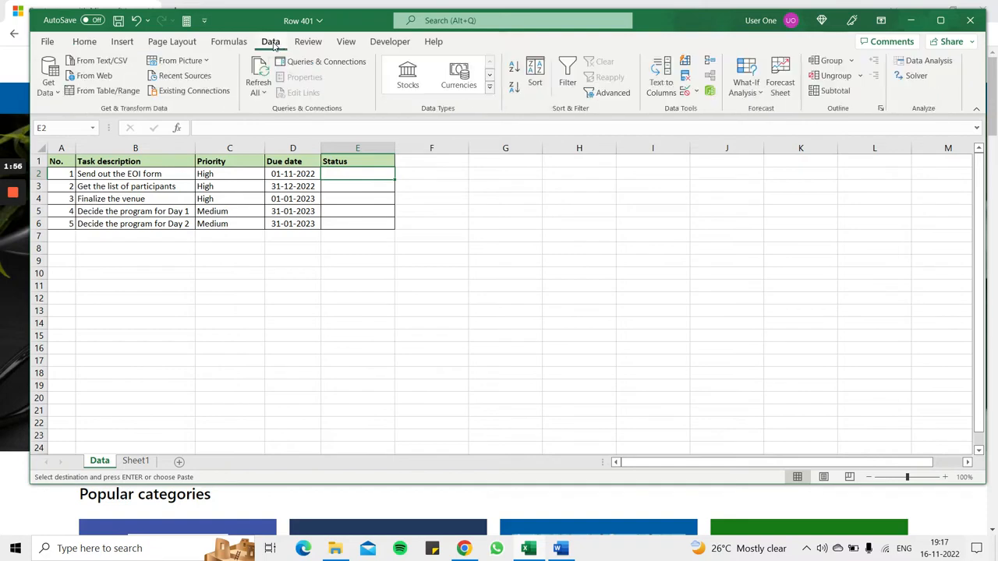
pyautogui.click(697, 91)
pyautogui.click(725, 109)
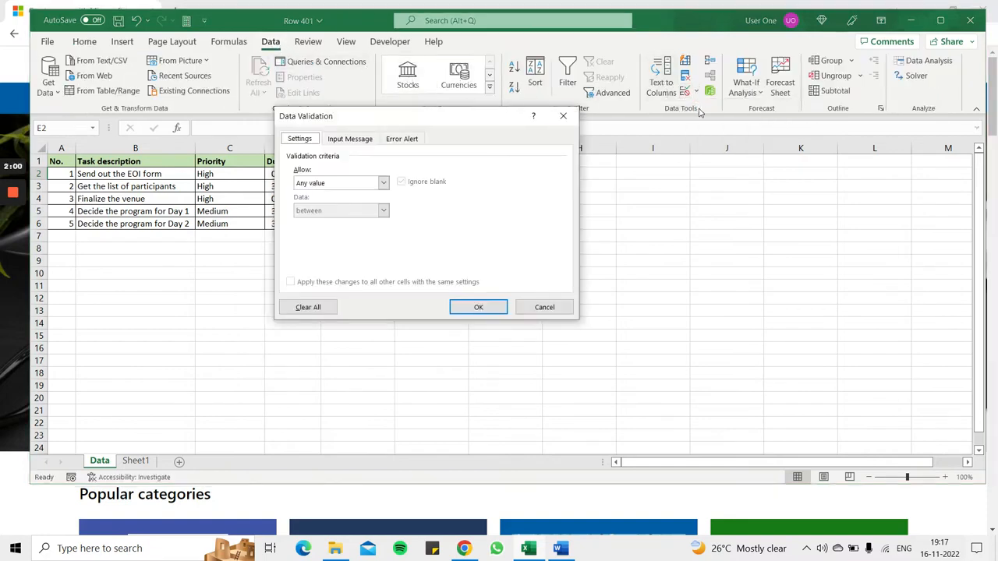
pyautogui.moveTo(421, 117); pyautogui.dragTo(550, 115)
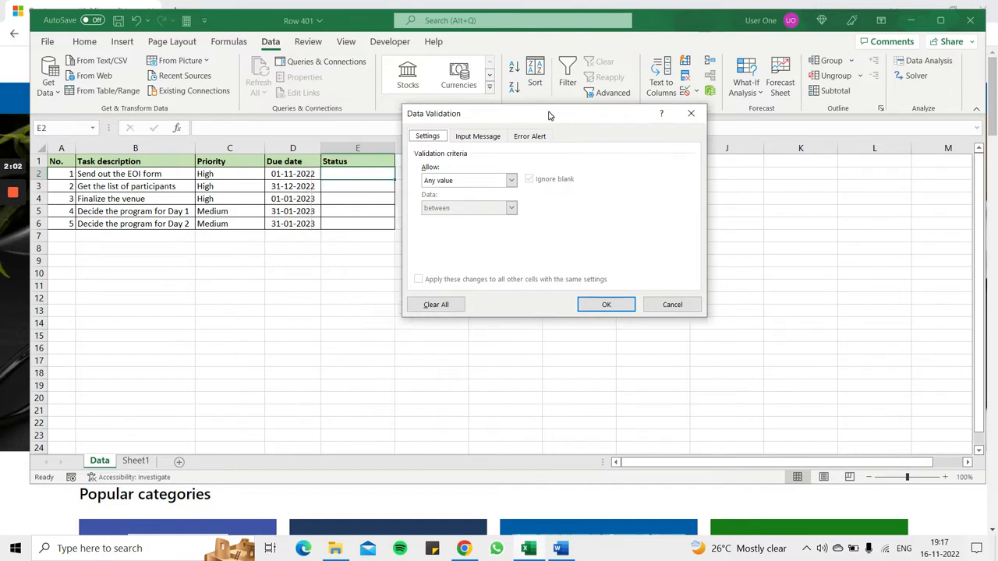
pyautogui.click(512, 181)
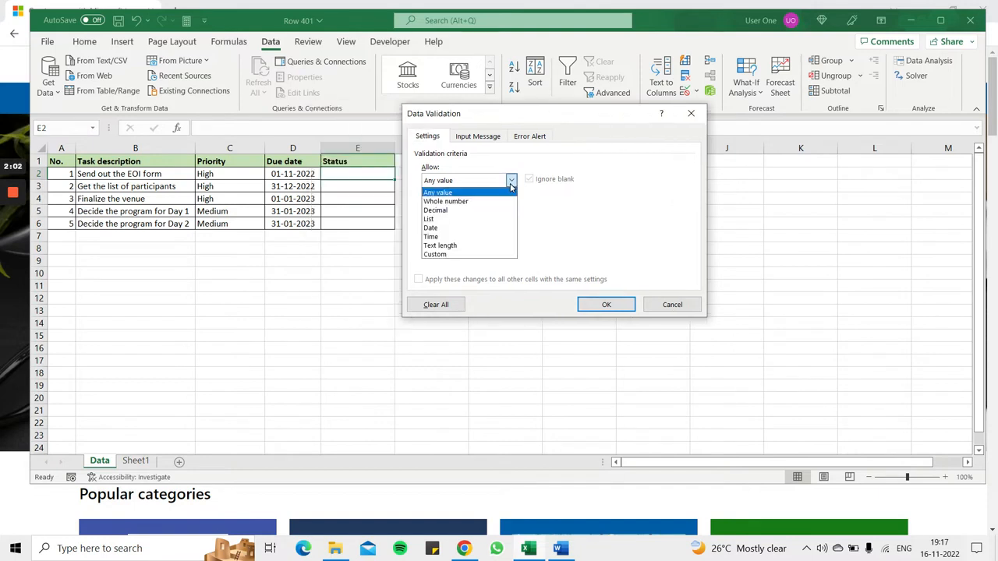
pyautogui.click(488, 223)
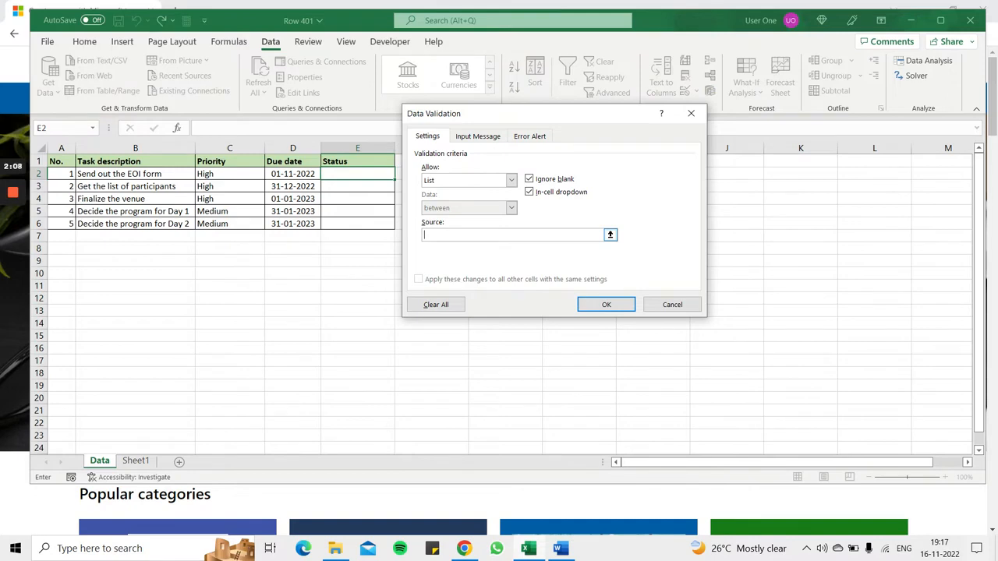
pyautogui.write('Not Started,In Progress,Completed')
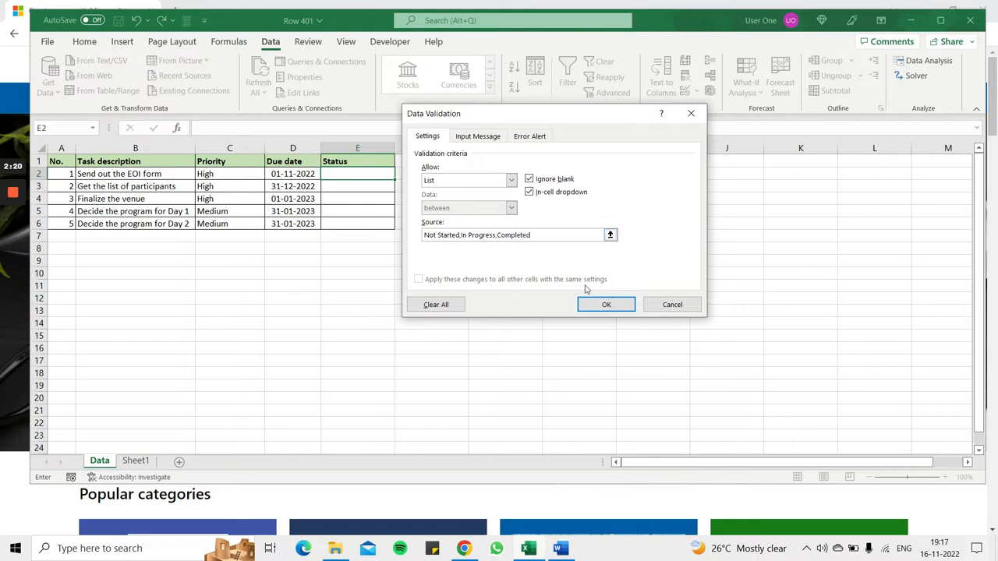
pyautogui.click(603, 305)
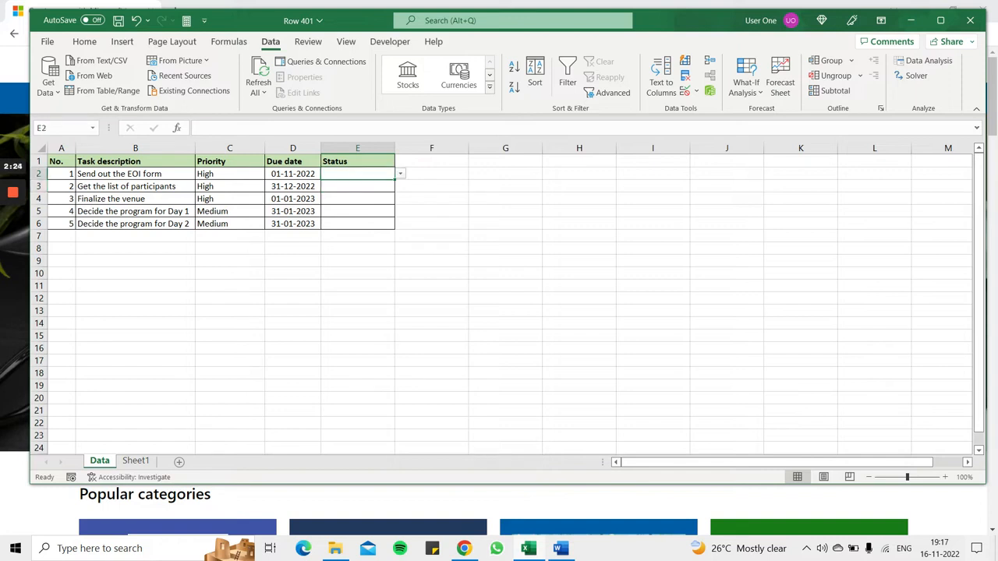
# Set Status cell E2 to Not Started and copy it with its drop-down list to E3:E6.
pyautogui.click(400, 174)
pyautogui.click(394, 184)
pyautogui.hotkey('ctrl', 'c')
pyautogui.press('Down')
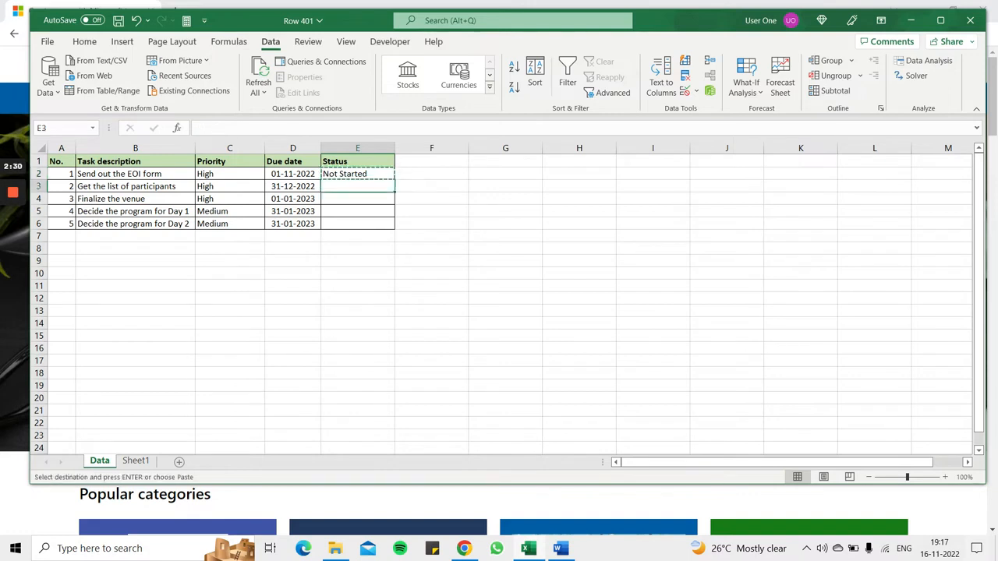
pyautogui.hotkey('shift', 'Down')
pyautogui.hotkey('shift', 'Down')
pyautogui.hotkey('shift', 'Down')
pyautogui.hotkey('ctrl', 'v')
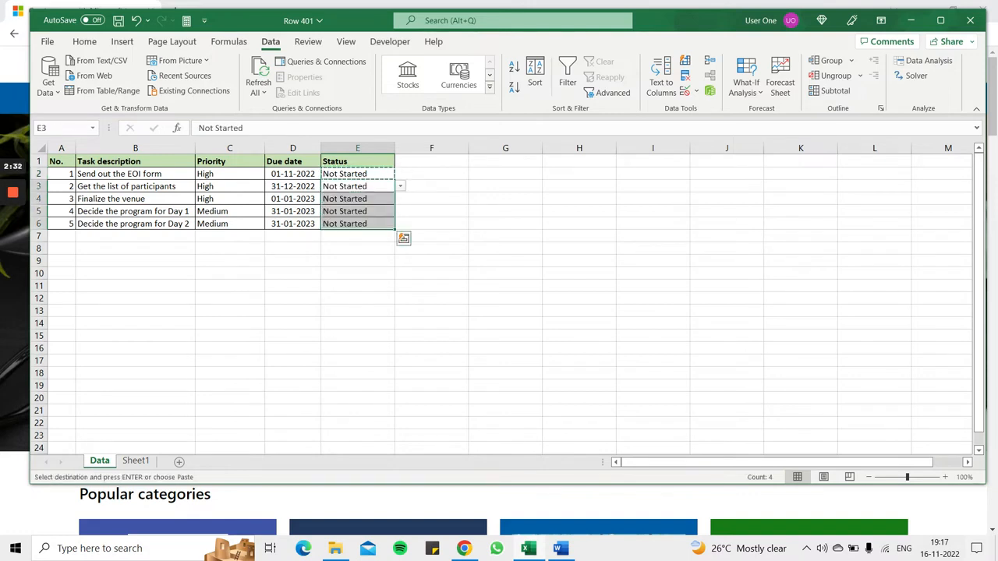
pyautogui.click(431, 199)
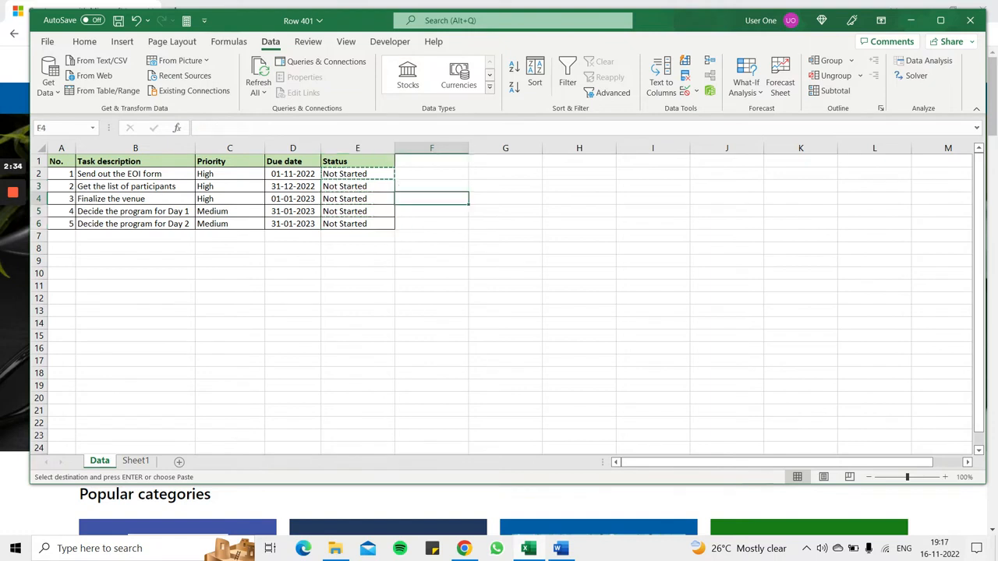
pyautogui.click(358, 187)
pyautogui.press('Down')
pyautogui.press('Down')
pyautogui.press('Down')
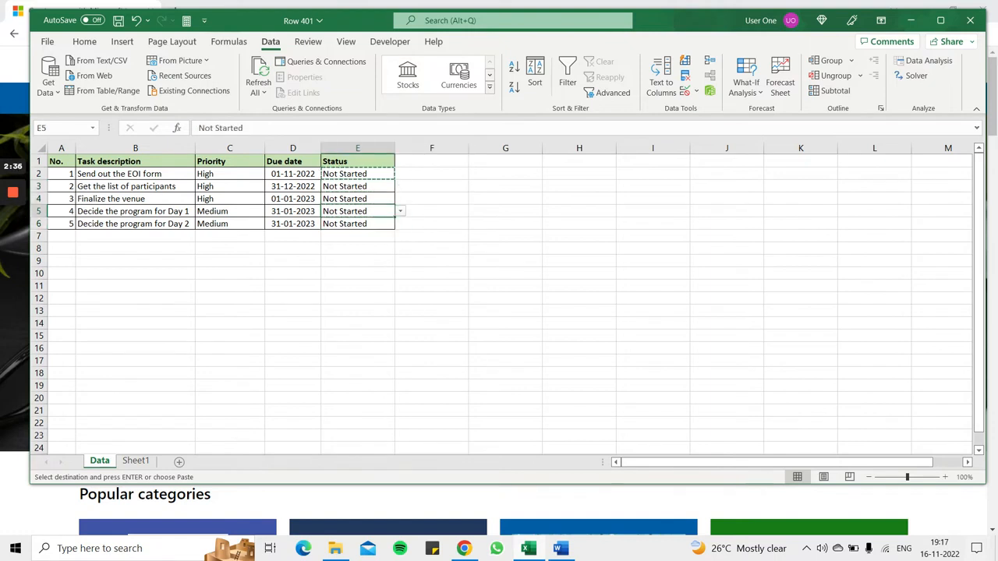
# Set the status of "Send out the EOI form" to Completed and of "Get the list of participants" to In Progress.
pyautogui.click(357, 174)
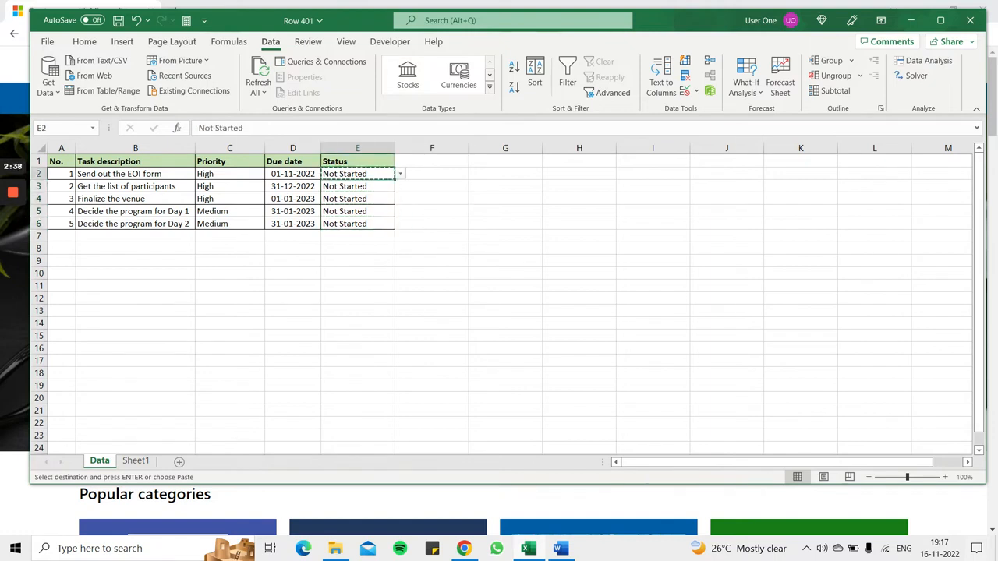
pyautogui.click(135, 174)
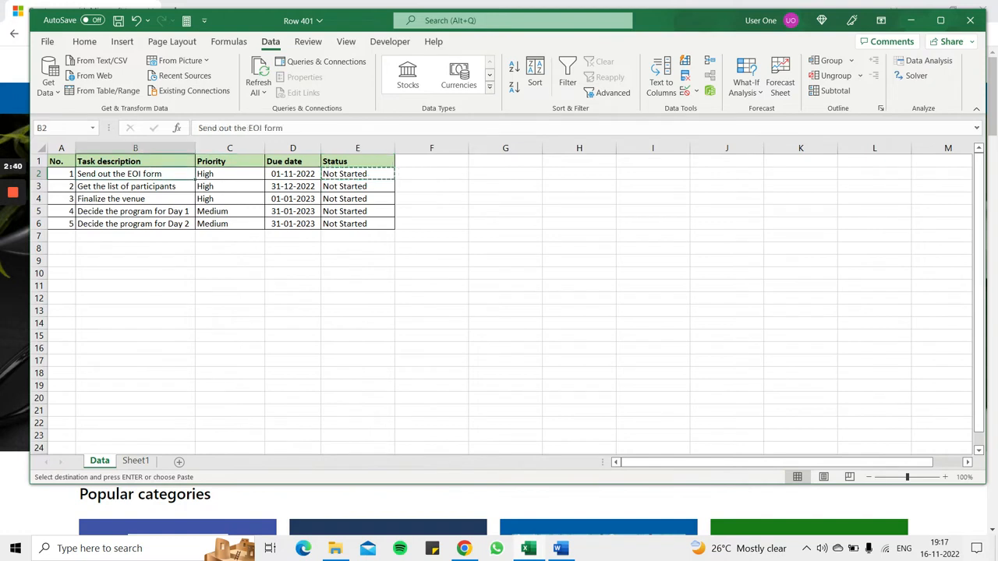
pyautogui.click(357, 174)
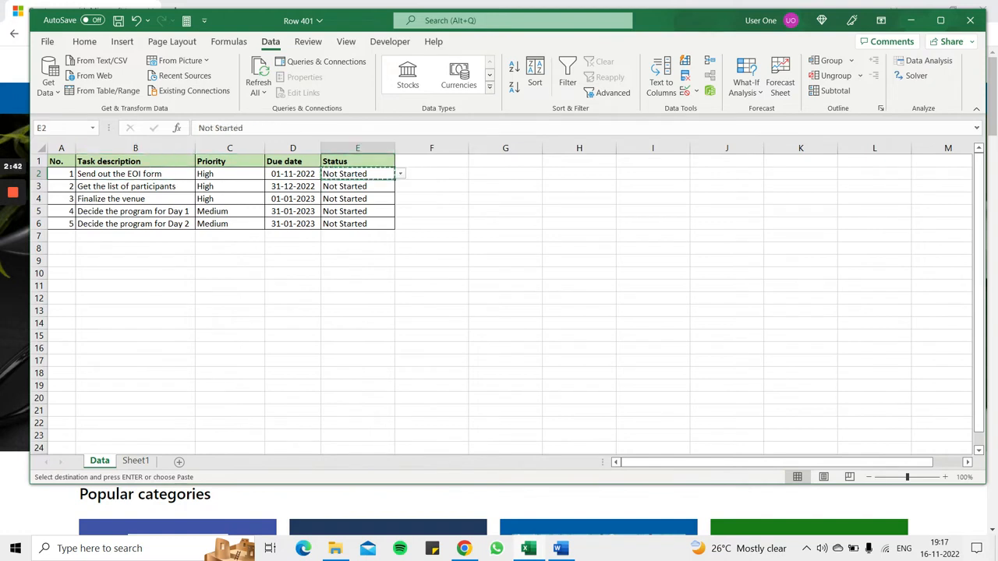
pyautogui.click(135, 174)
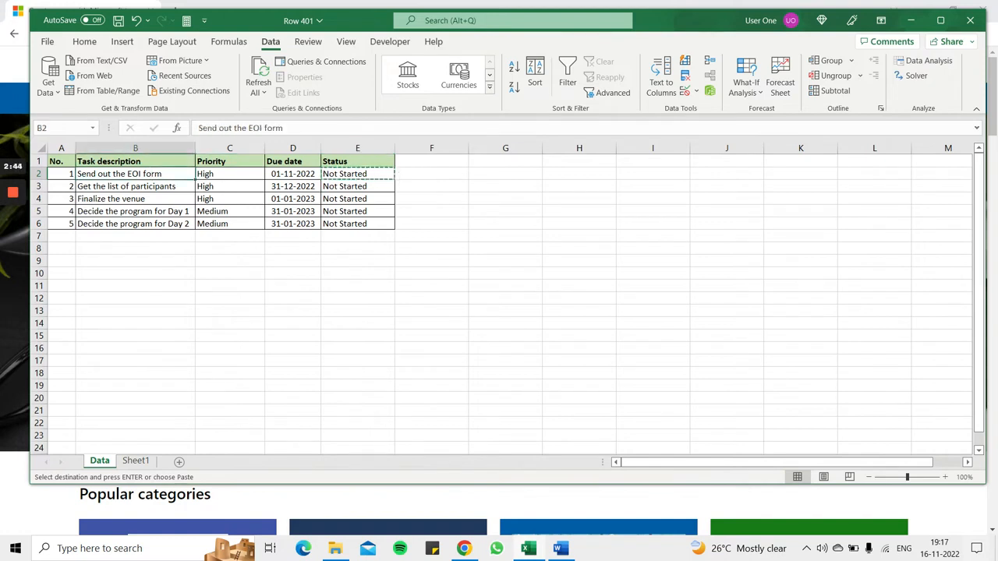
pyautogui.click(293, 174)
pyautogui.click(390, 175)
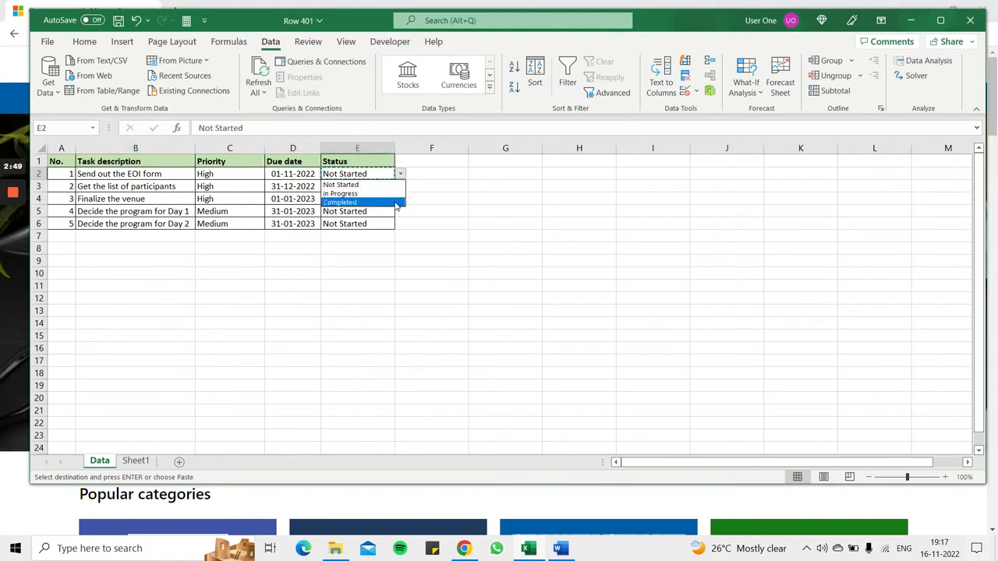
pyautogui.click(358, 202)
pyautogui.click(293, 186)
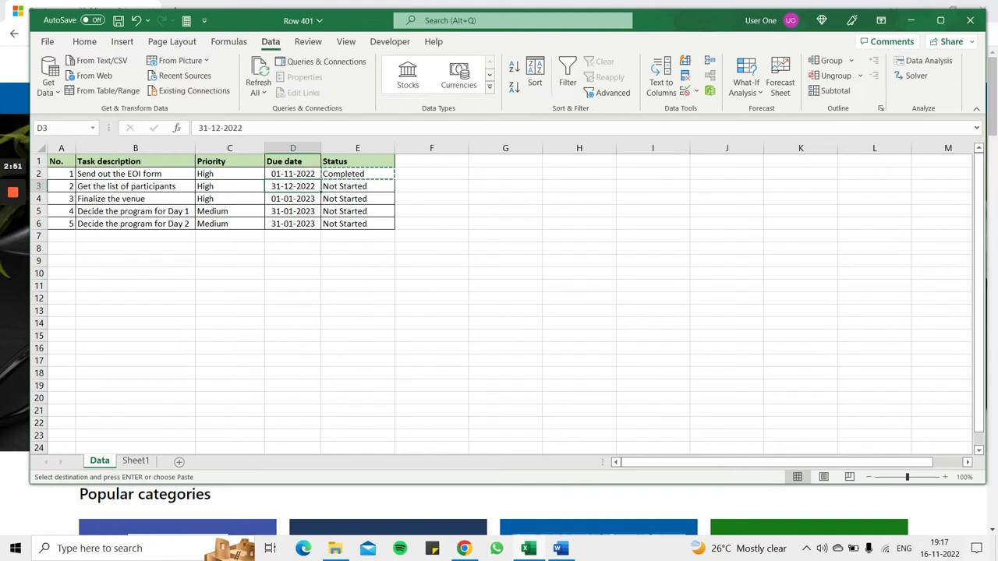
pyautogui.click(358, 186)
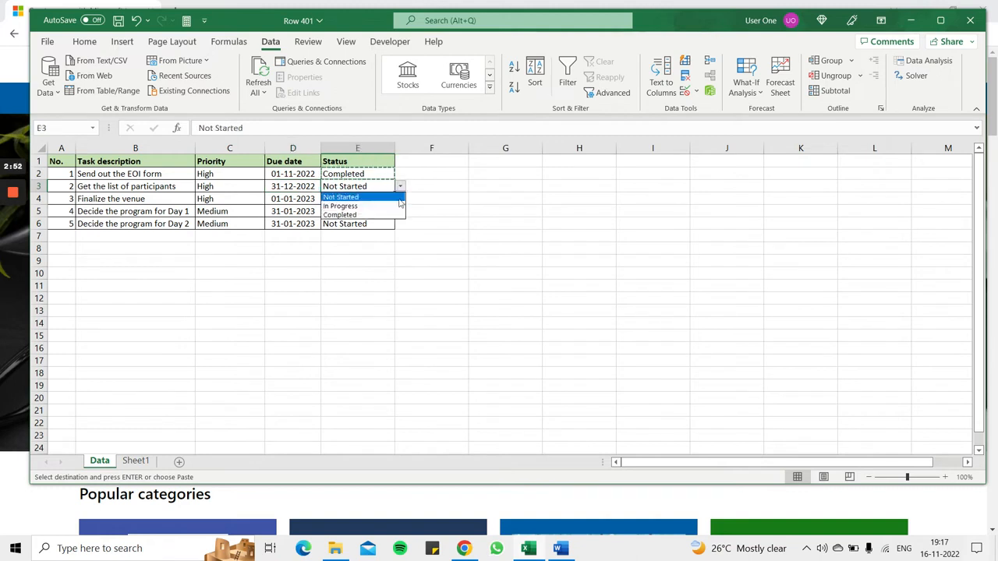
pyautogui.click(342, 206)
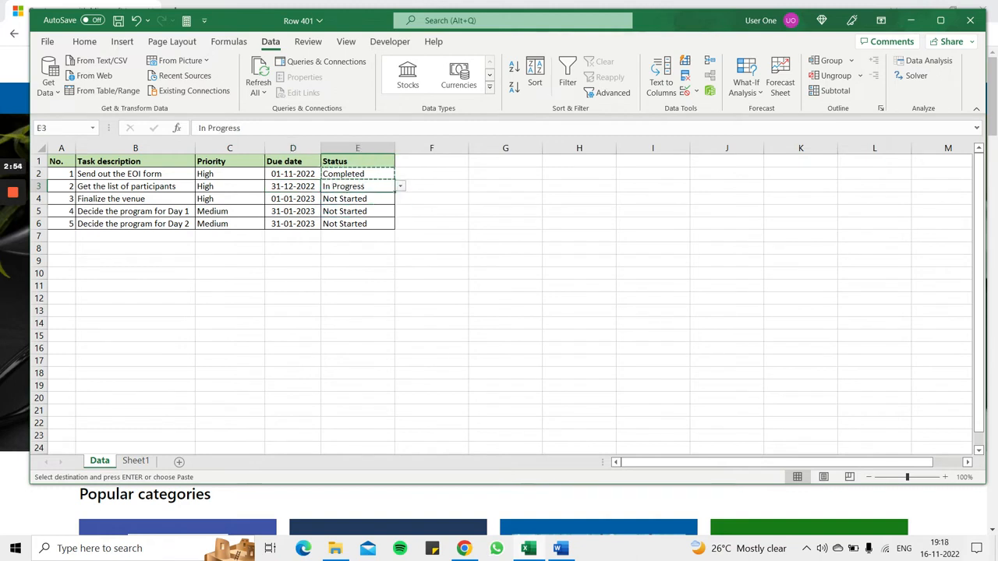
pyautogui.click(293, 199)
pyautogui.click(358, 198)
pyautogui.click(358, 211)
pyautogui.click(358, 223)
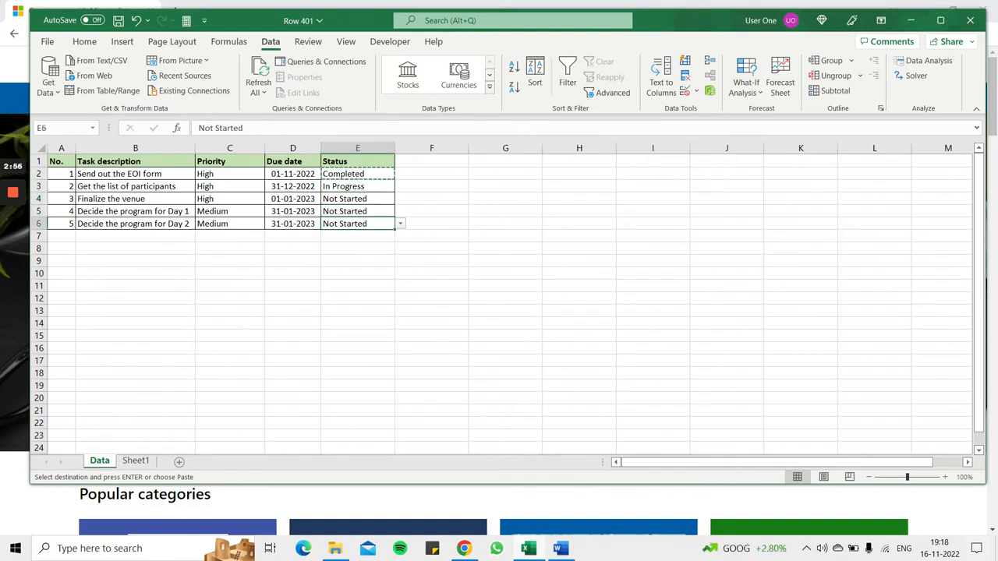
pyautogui.click(506, 211)
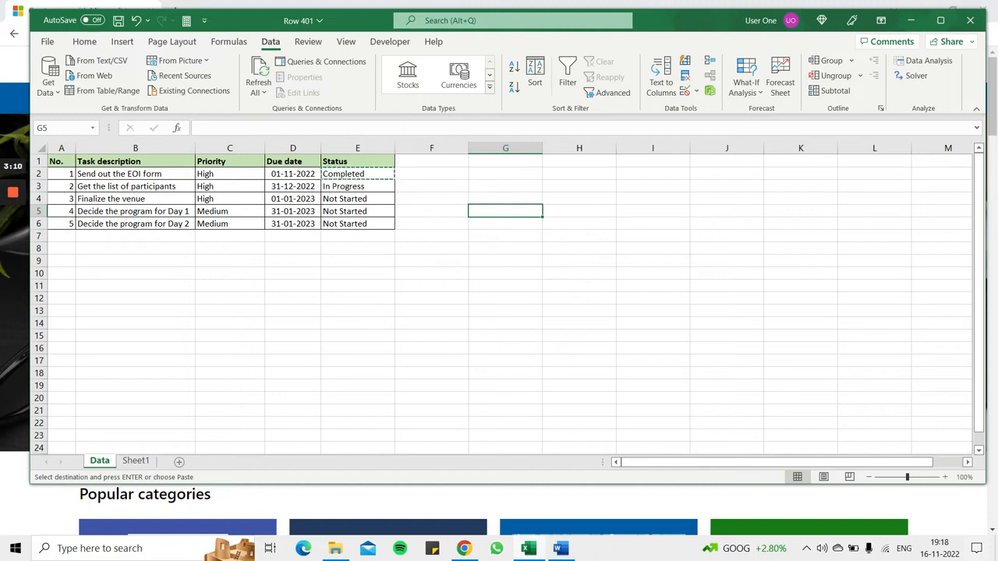
# Switch to the Microsoft templates page in Chrome and search for "task tracker" templates.
pyautogui.click(24, 495)
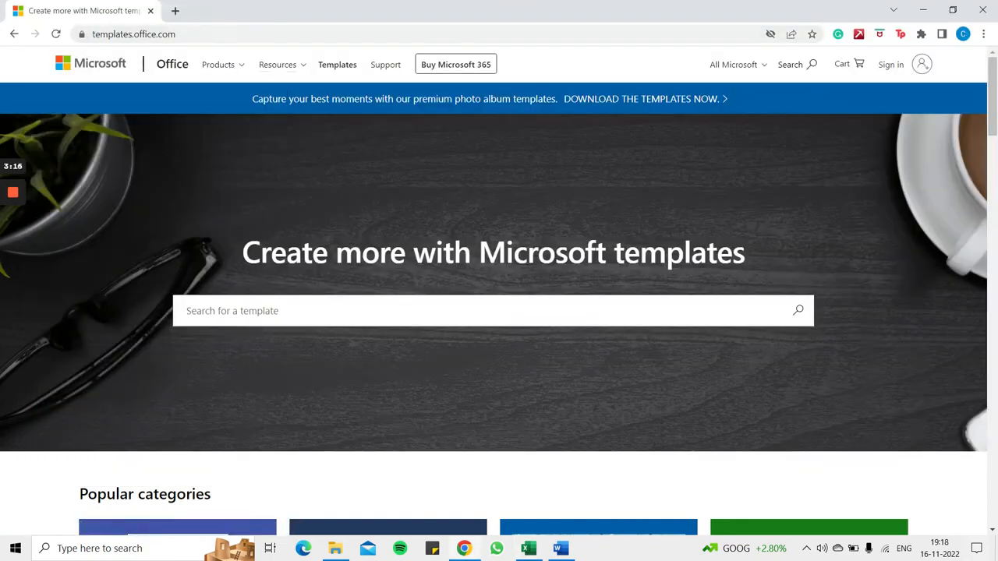
pyautogui.click(343, 311)
pyautogui.write('task tracke')
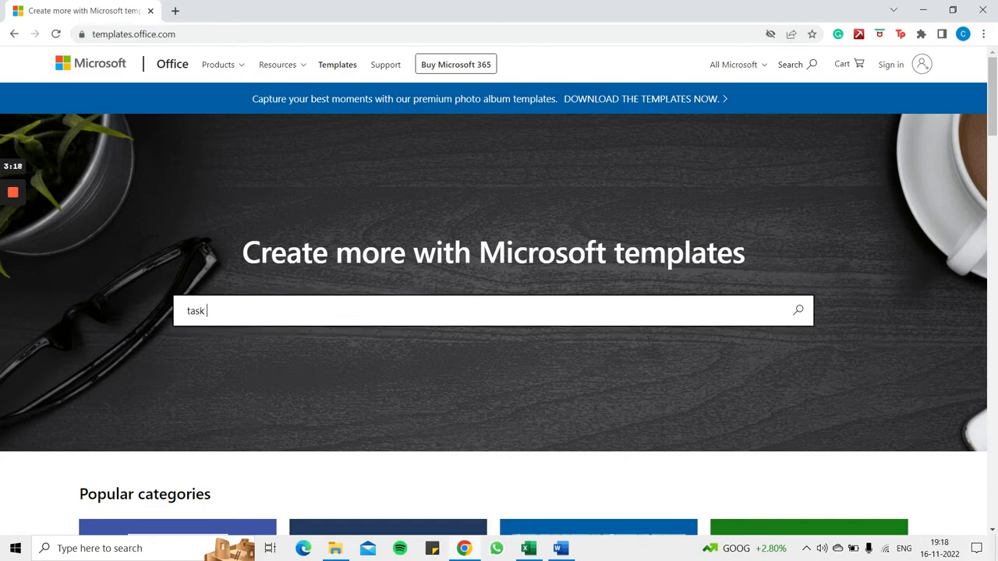
pyautogui.write('r')
pyautogui.click(798, 310)
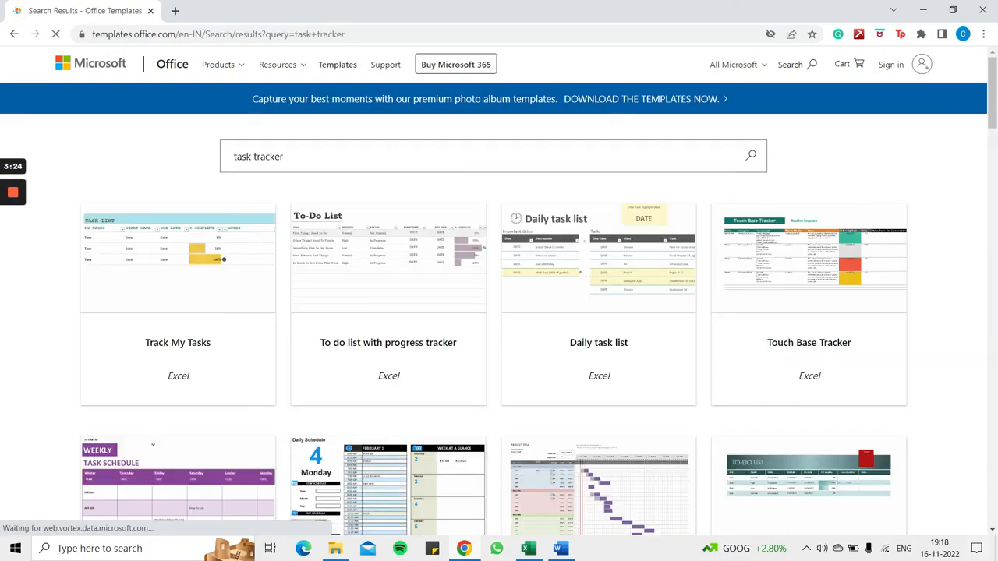
# Choose the Track My Tasks template from the task tracker results and download its Excel file.
pyautogui.scroll(-5, 608, 319)
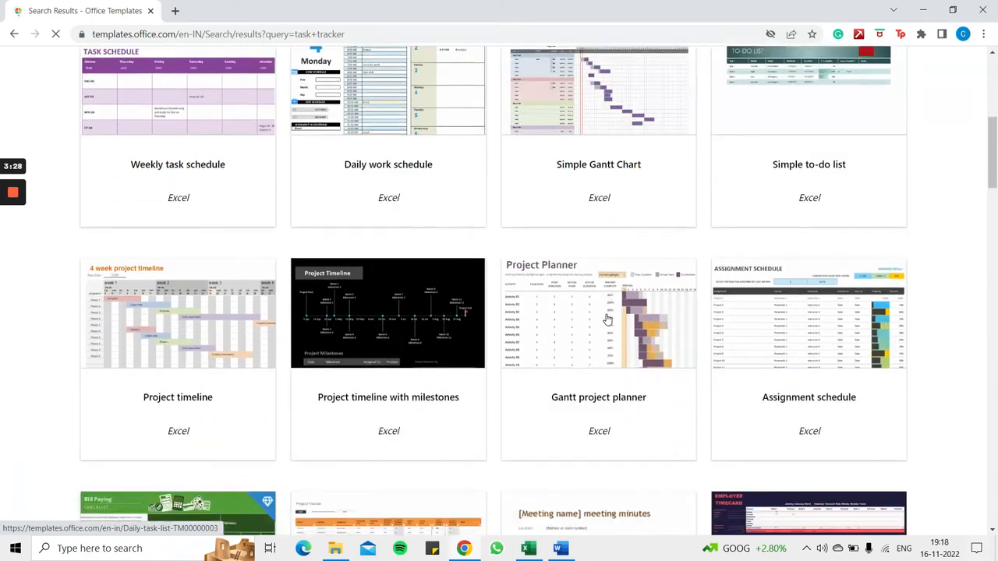
pyautogui.scroll(4, 608, 320)
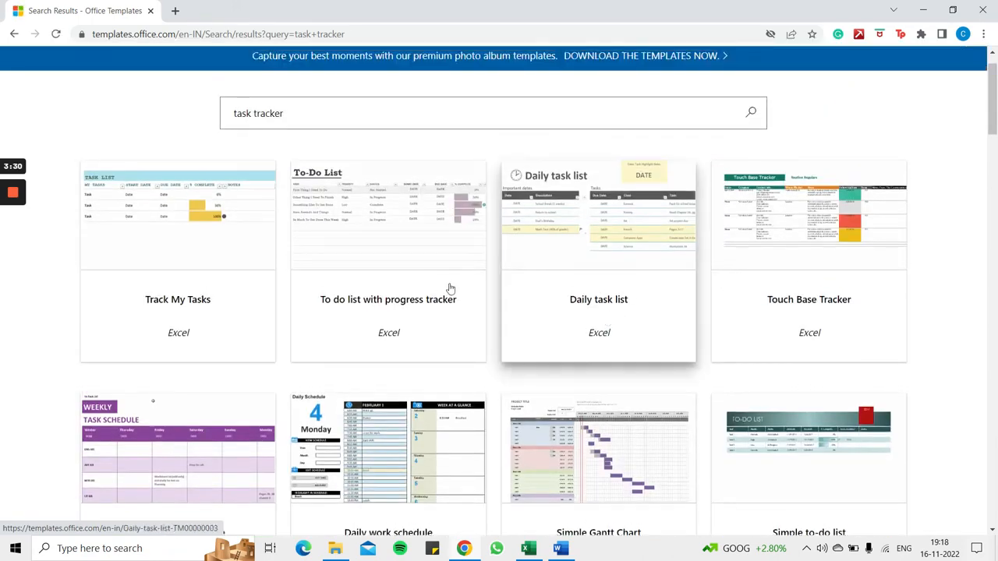
pyautogui.click(226, 256)
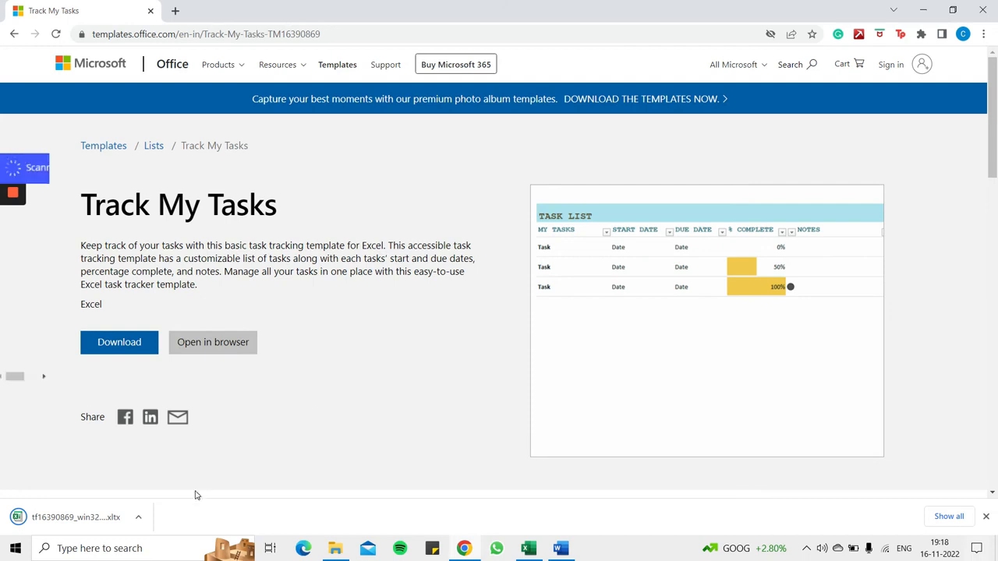
# Open the downloaded Track My Tasks template in Excel, enable editing and select empty cell D7 below the task list.
pyautogui.click(139, 518)
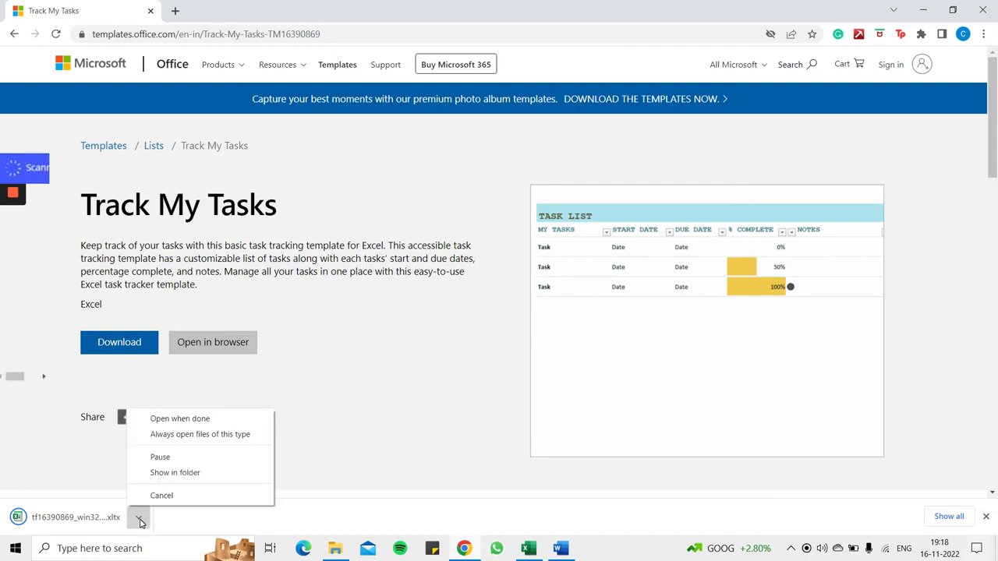
pyautogui.click(107, 485)
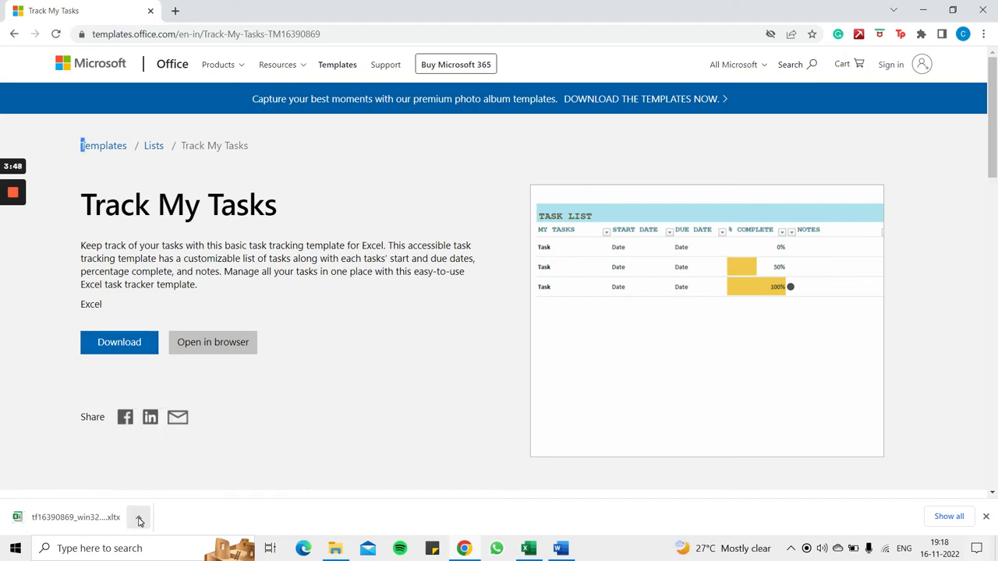
pyautogui.click(139, 521)
pyautogui.click(154, 442)
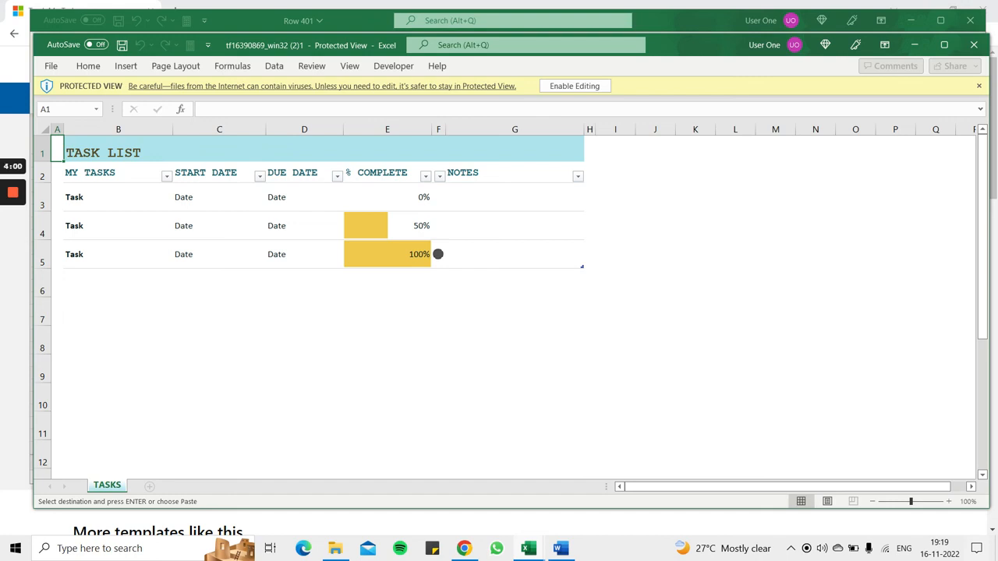
pyautogui.click(567, 87)
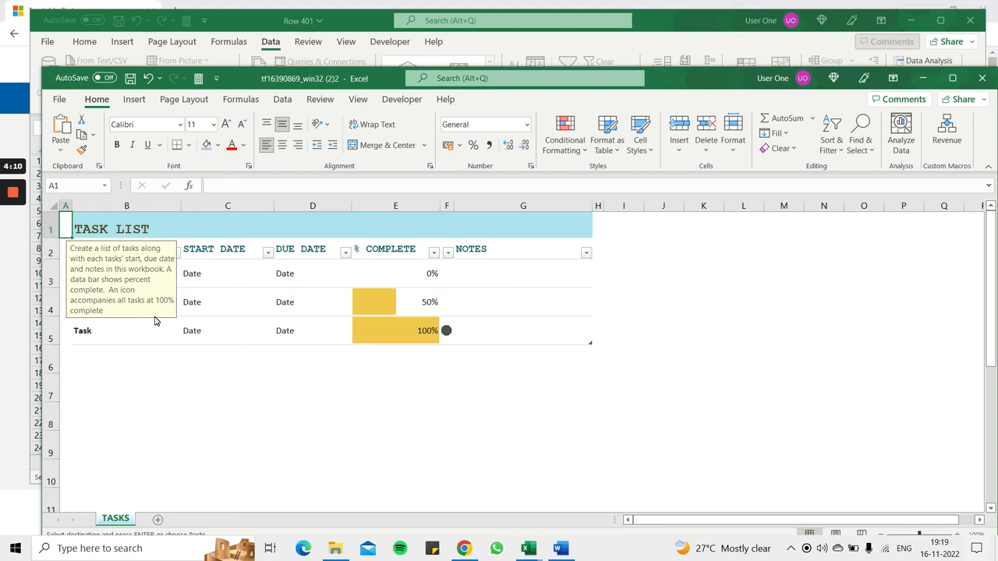
pyautogui.click(312, 388)
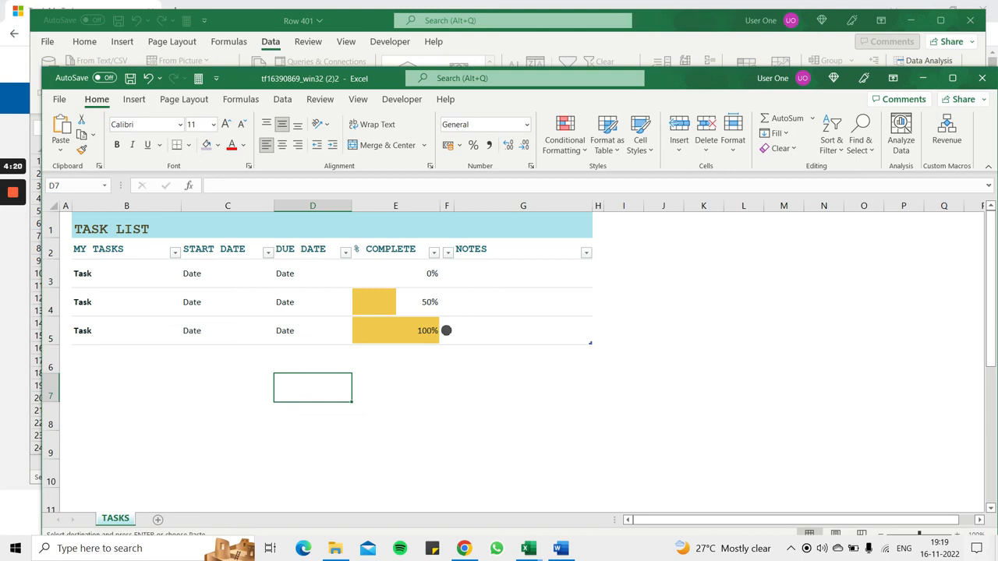
pyautogui.moveTo(12, 209)
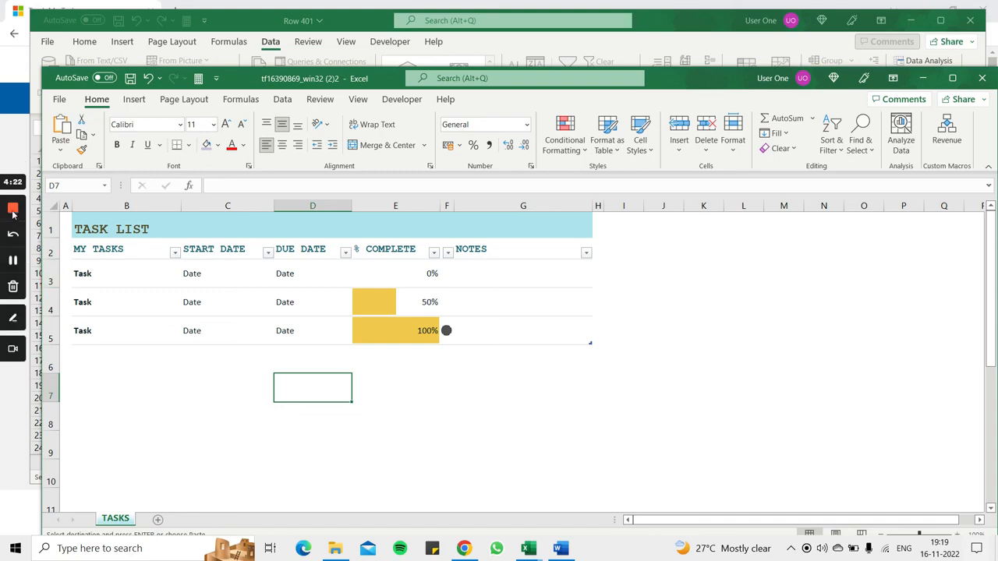